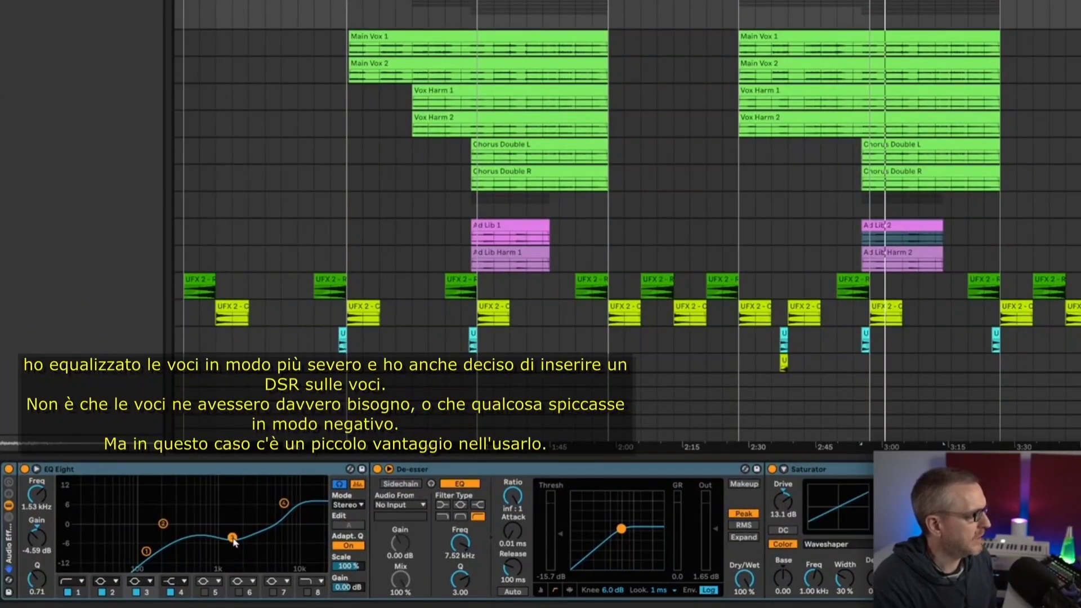
# - Examine the vocal group's De-esser and EQ Eight, checking EQ bands 3, 1 and 4 in turn
pyautogui.click(534, 475)
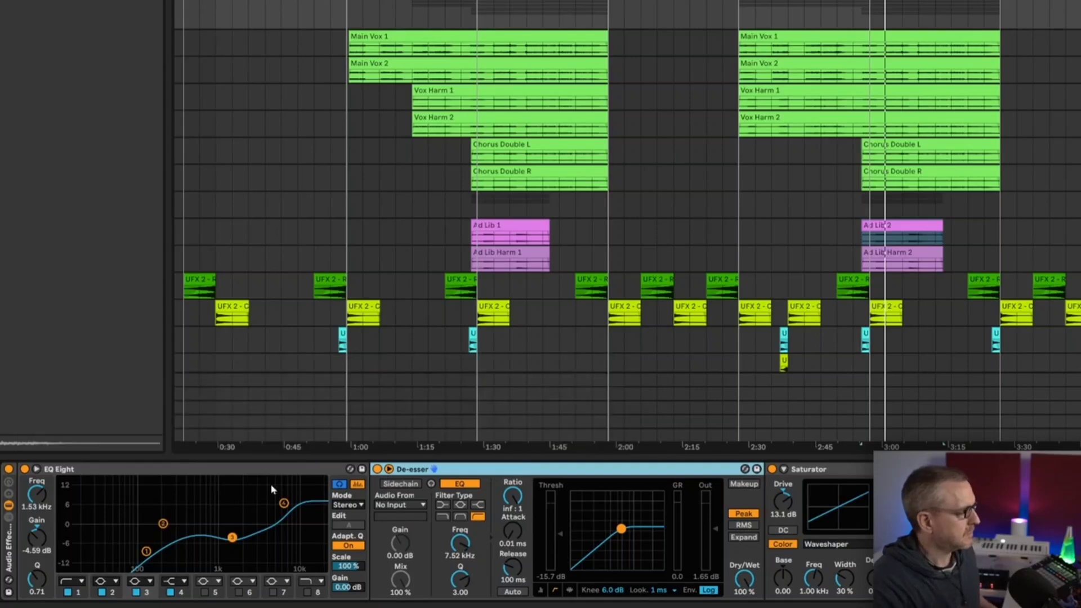
pyautogui.click(236, 476)
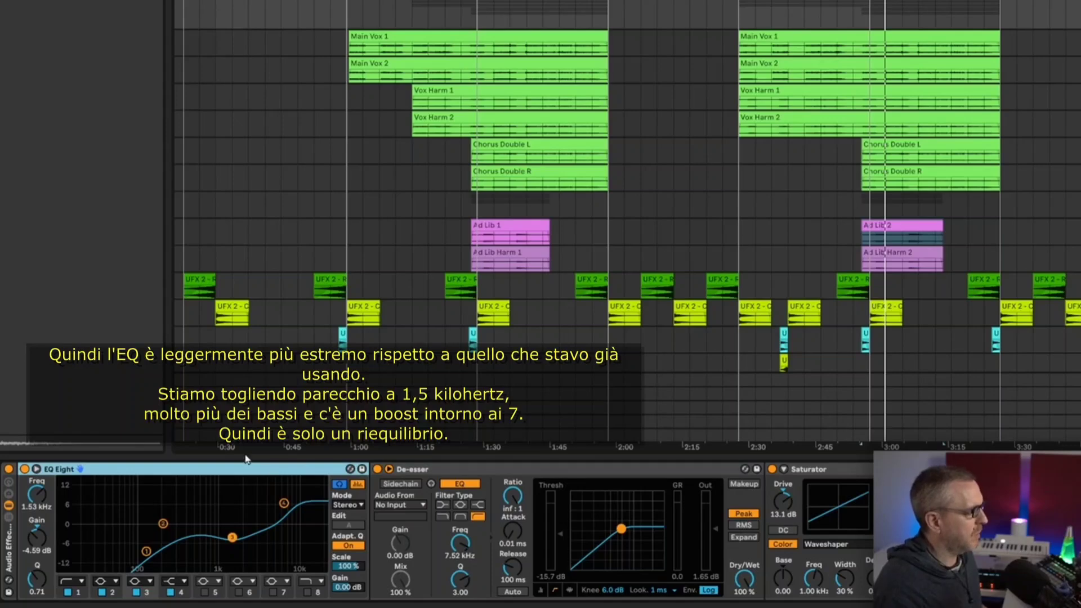
pyautogui.click(233, 539)
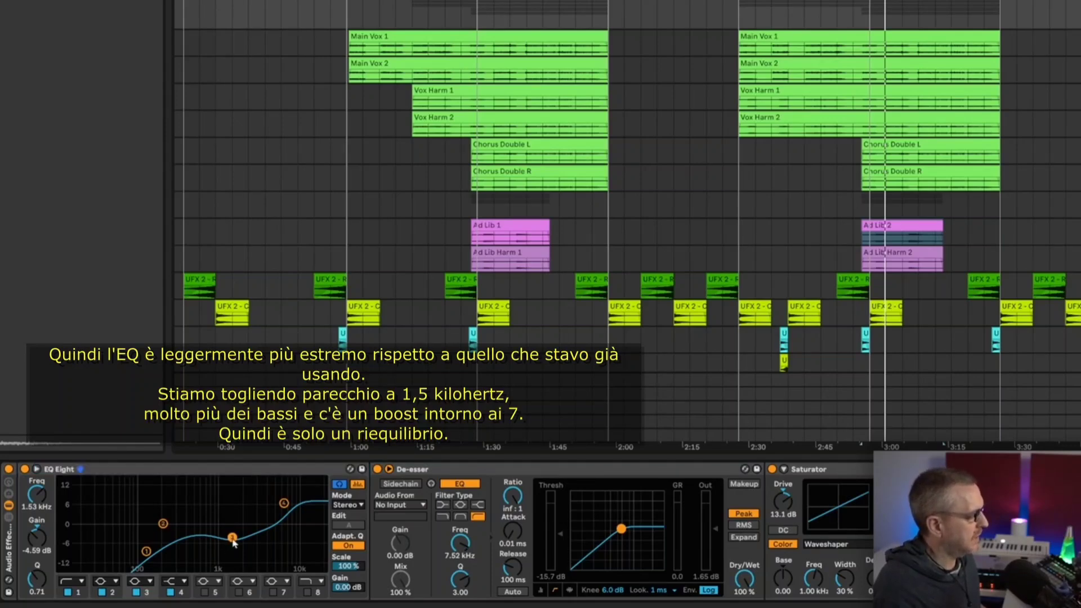
pyautogui.click(146, 552)
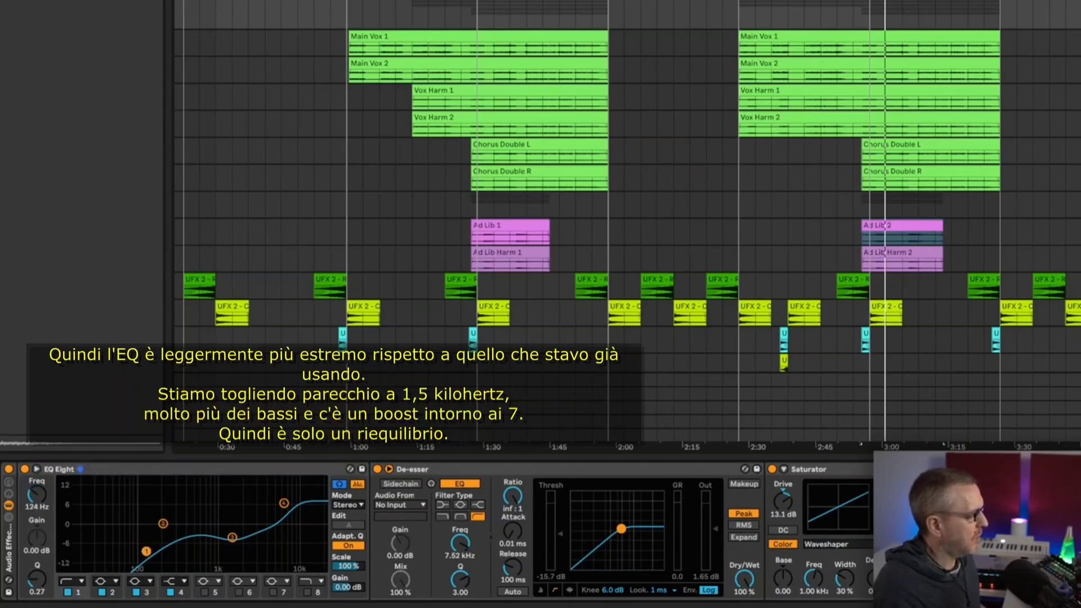
pyautogui.click(285, 503)
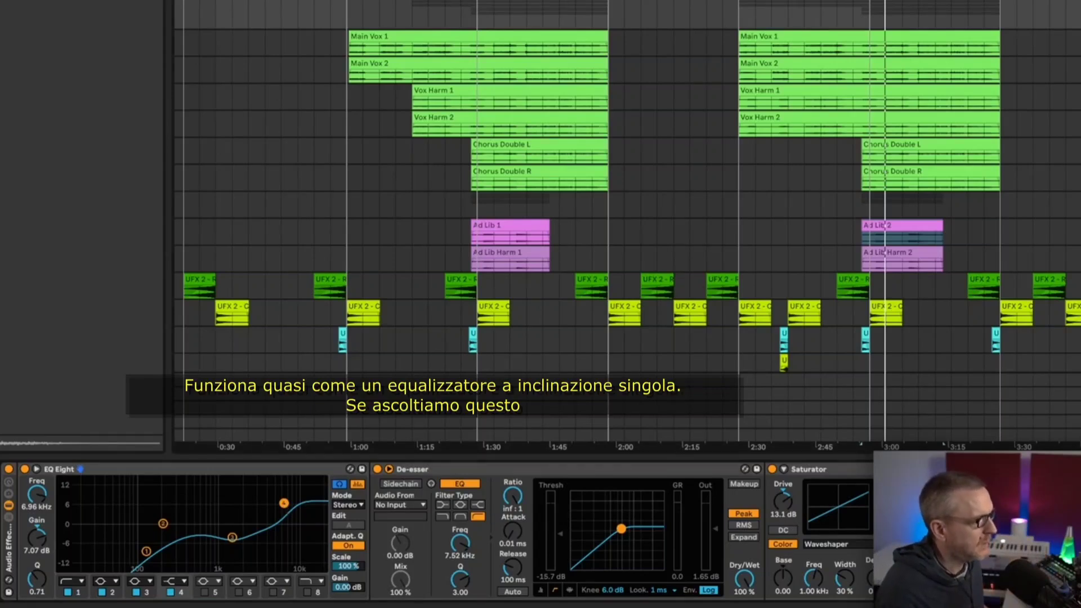
# - Play the second chorus while bypassing and re-enabling EQ Eight twice to compare the vocals with and without equalization
pyautogui.press('space')
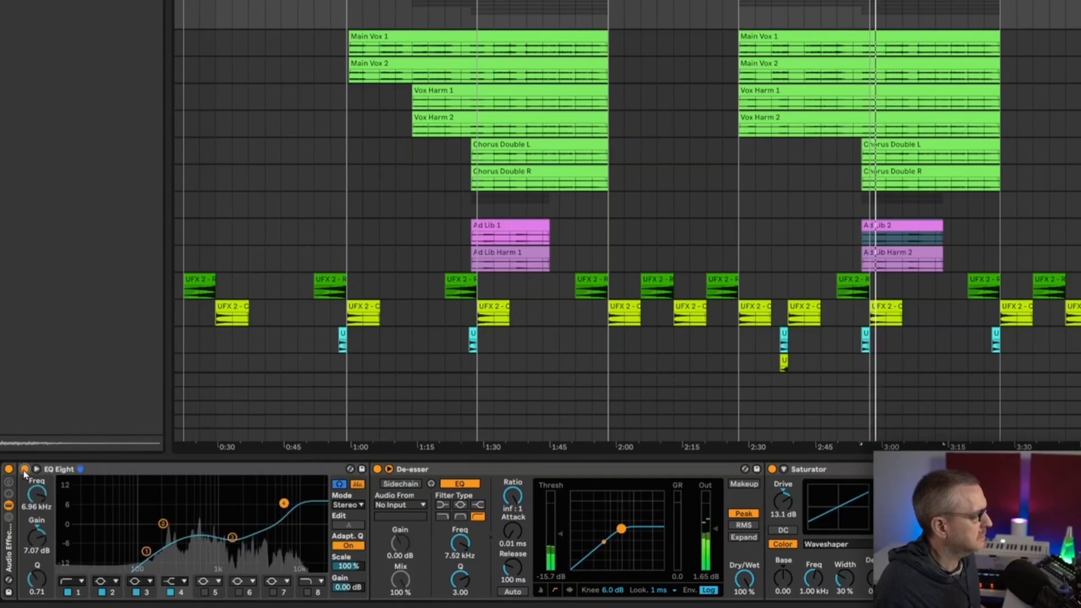
pyautogui.click(25, 469)
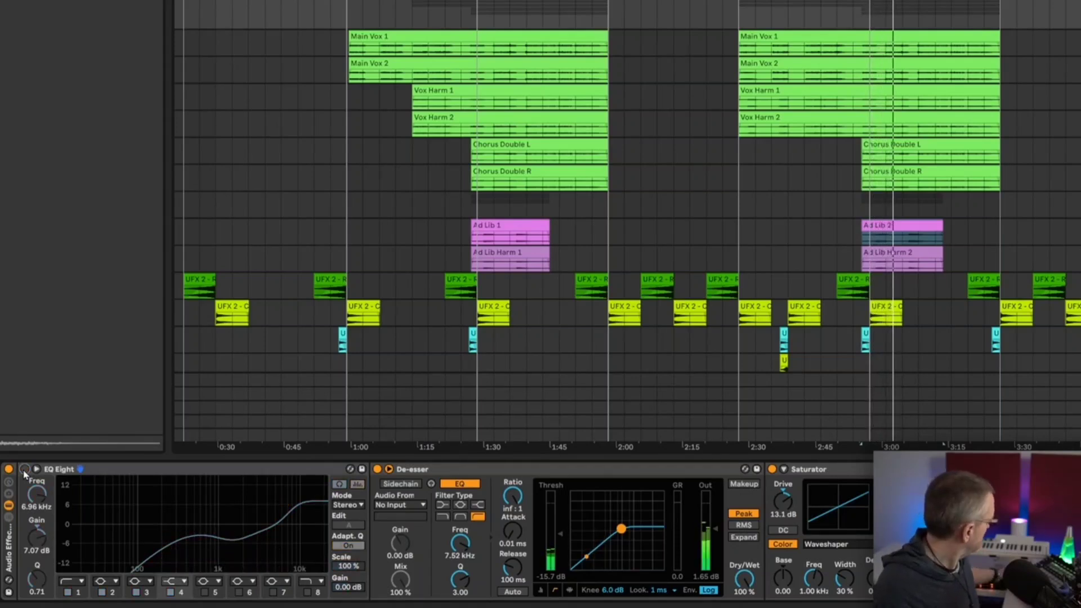
pyautogui.click(24, 469)
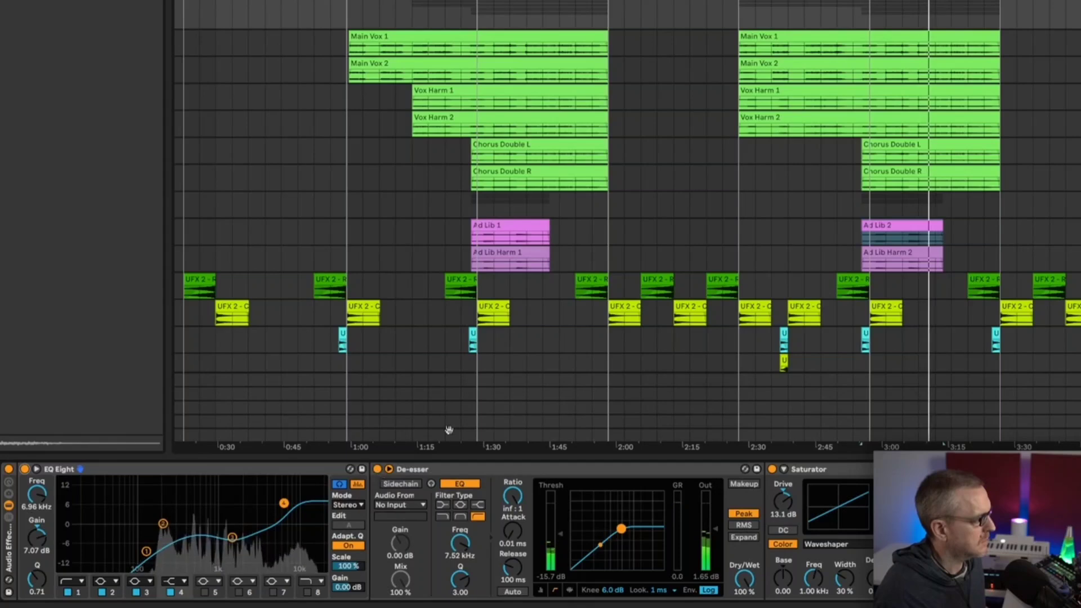
pyautogui.press('space')
pyautogui.press('space')
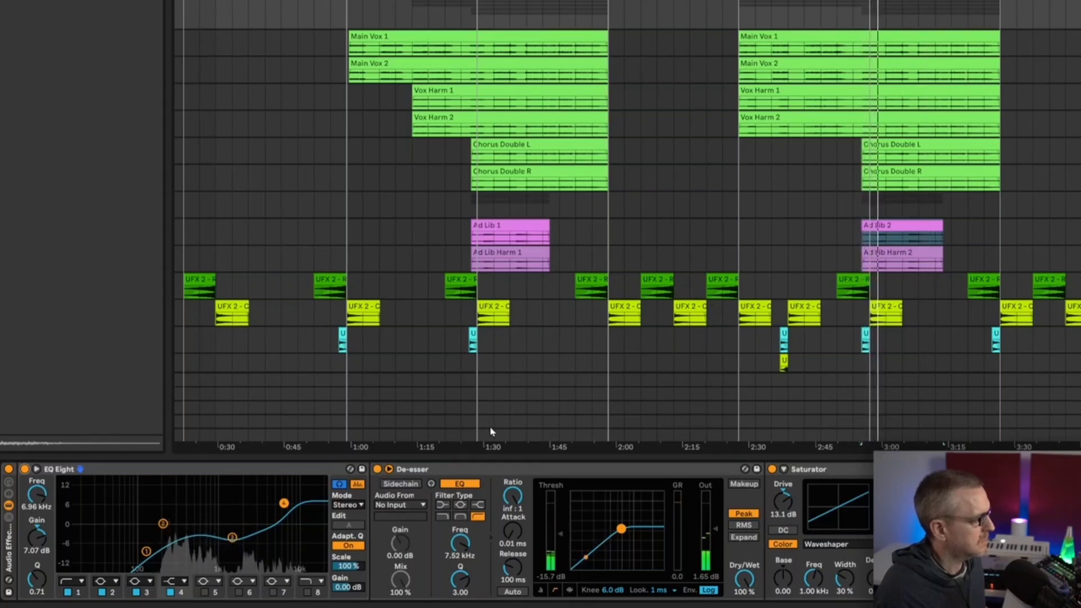
pyautogui.click(25, 469)
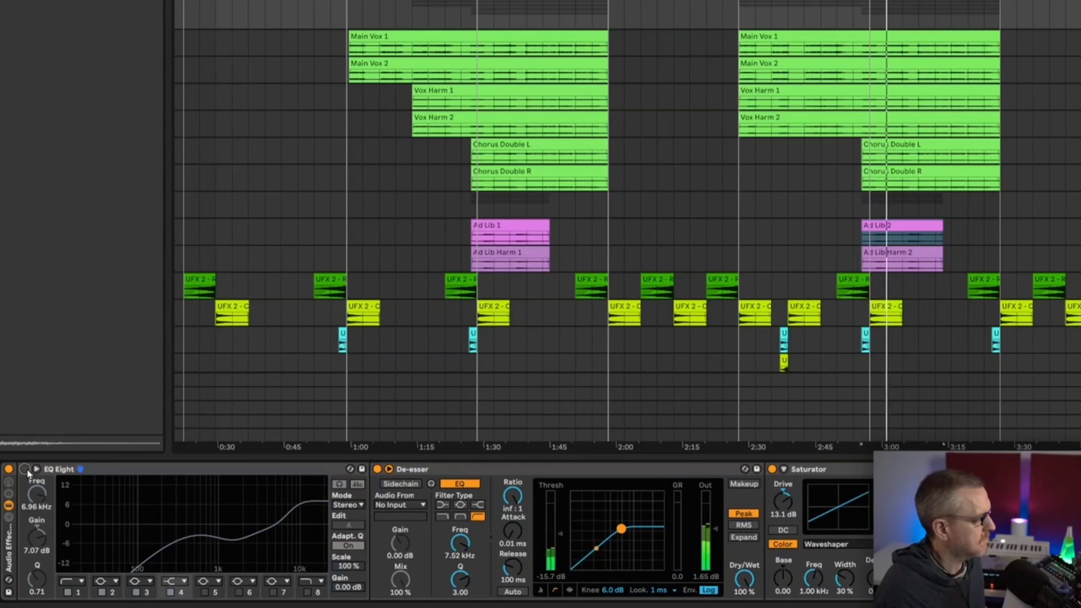
pyautogui.click(25, 469)
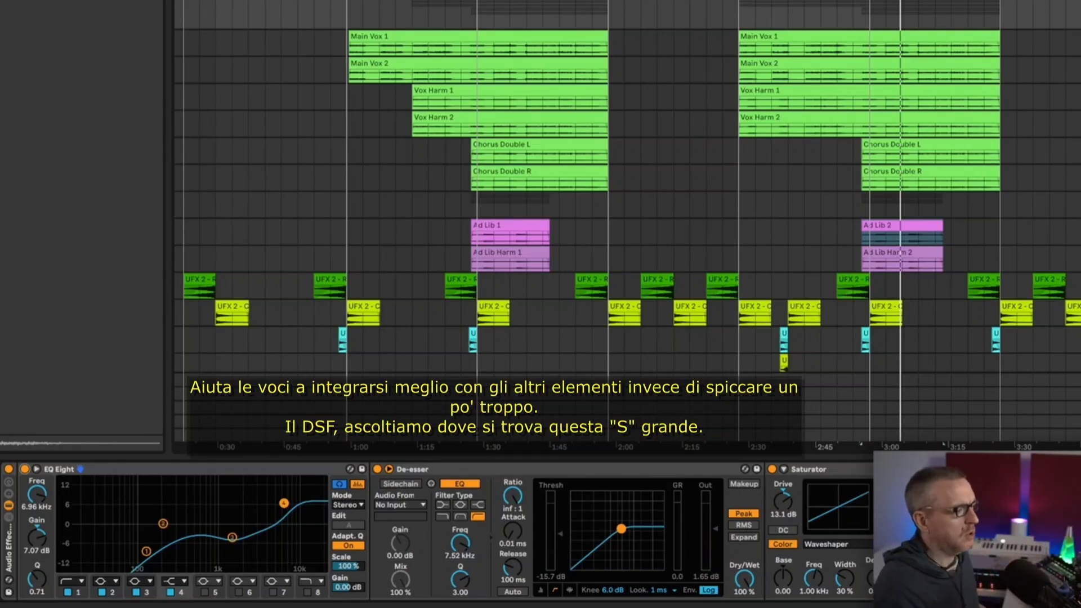
# - Bypass the De-esser on the vocal group to compare the sound without it
pyautogui.click(377, 469)
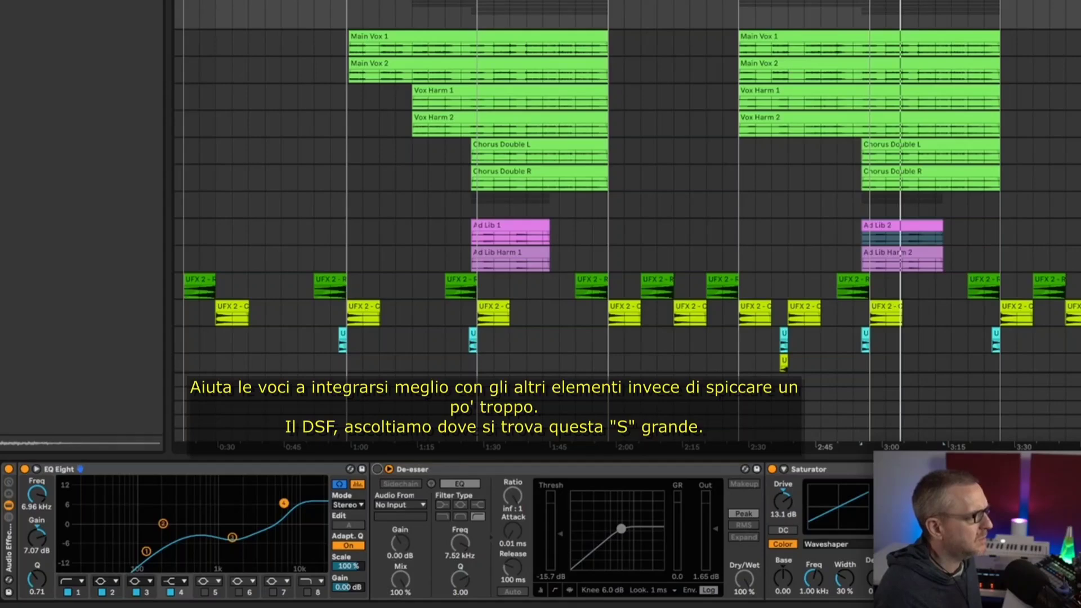
pyautogui.press('+')
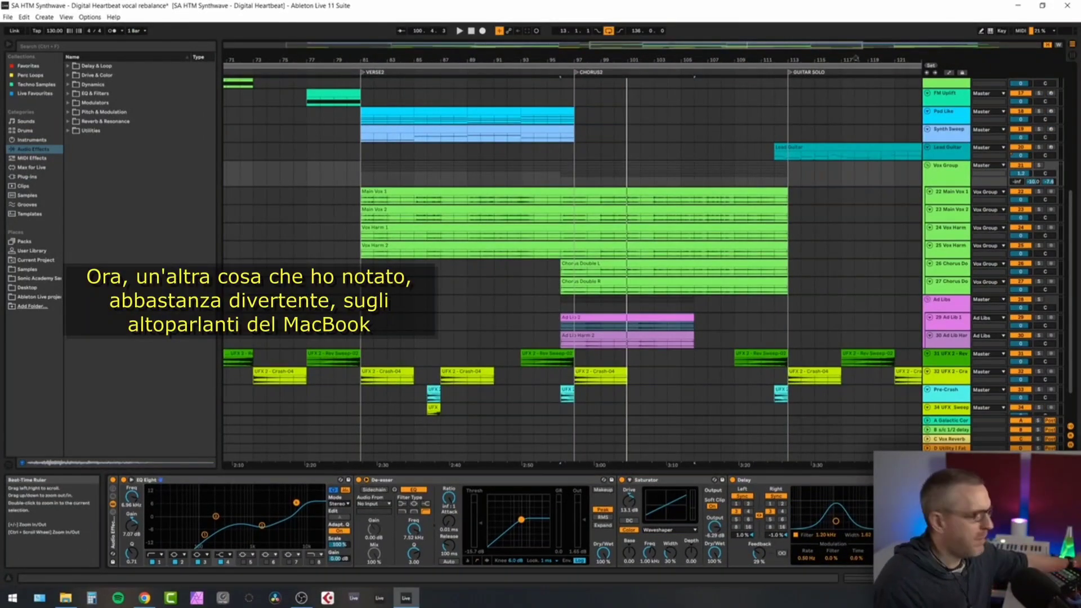
# - Select the six vocal tracks from Main Vox 1 to Chorus Double R and enlarge their height around bars 100 to 113
pyautogui.moveTo(856, 56); pyautogui.dragTo(856, 104)
pyautogui.click(951, 278)
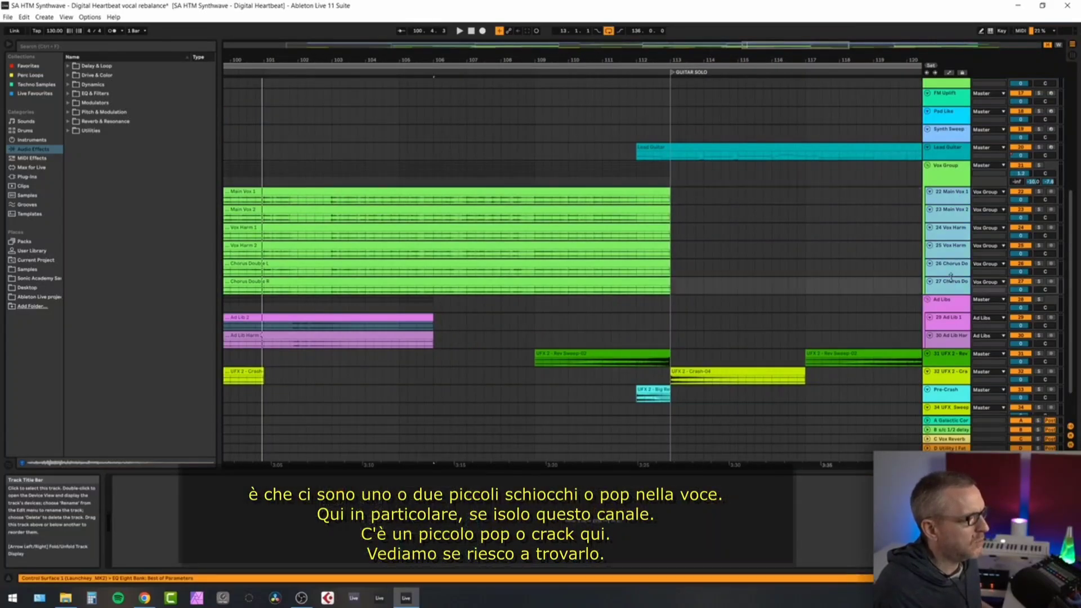
pyautogui.moveTo(951, 294); pyautogui.dragTo(947, 372)
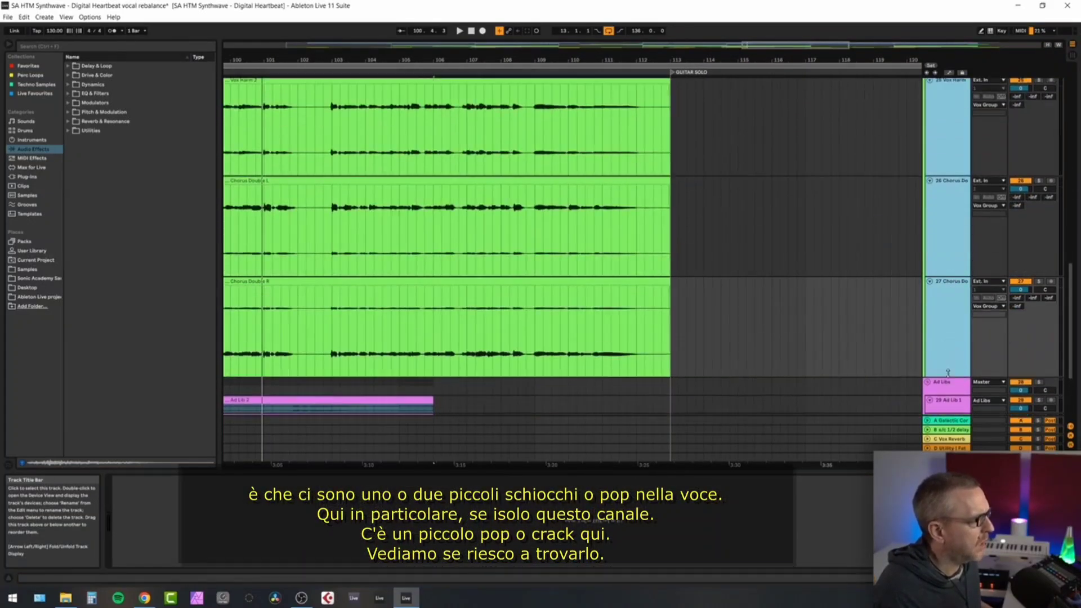
# - Solo the selected vocal tracks, audition them from just before bar 111, and clear the solo
pyautogui.click(1039, 180)
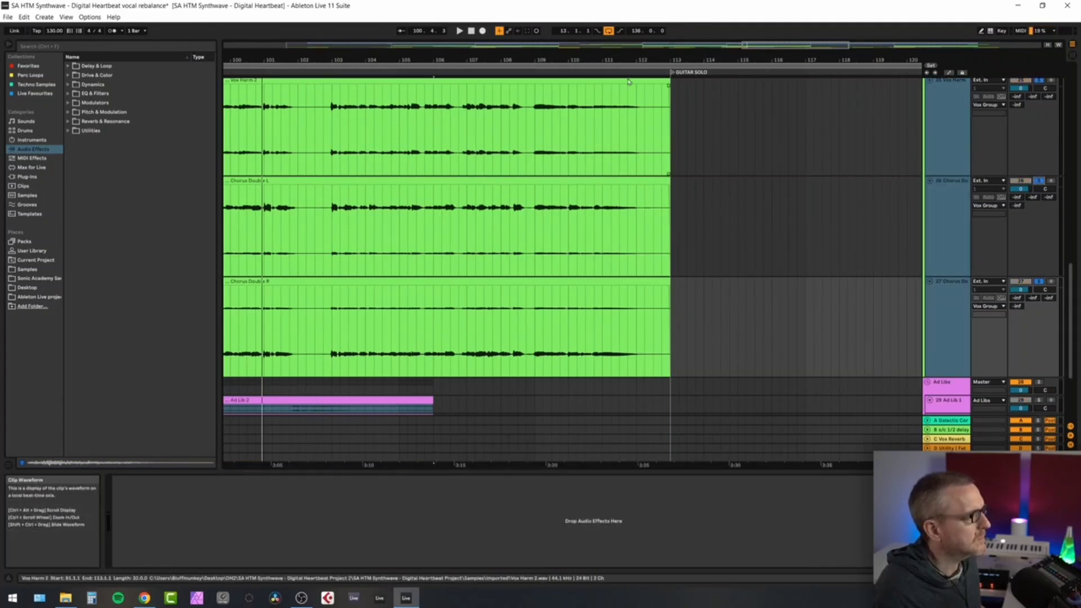
pyautogui.click(583, 72)
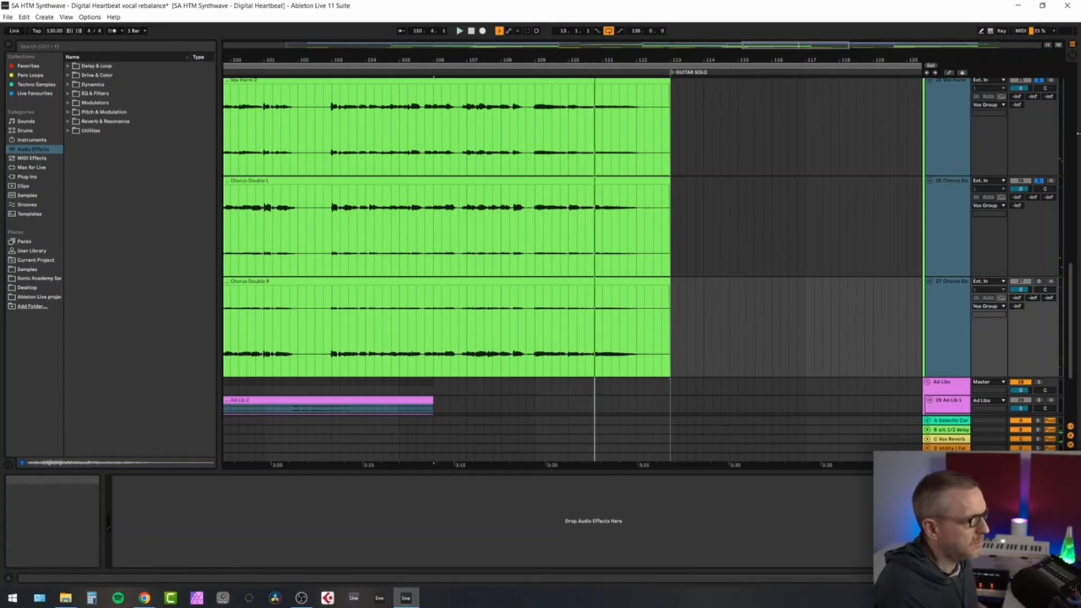
pyautogui.scroll(4, 1037, 121)
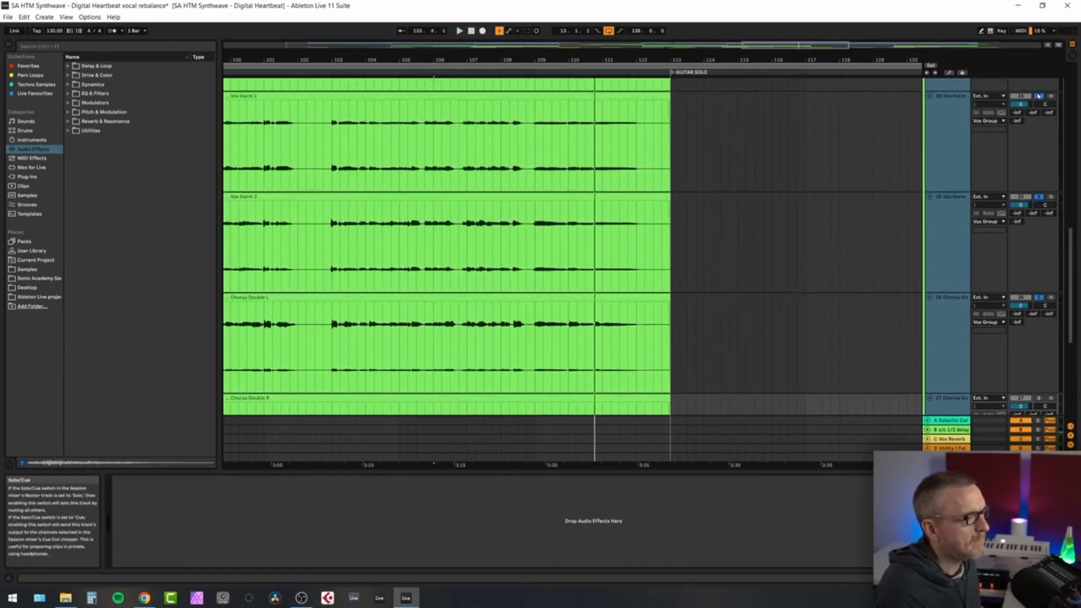
pyautogui.click(1039, 96)
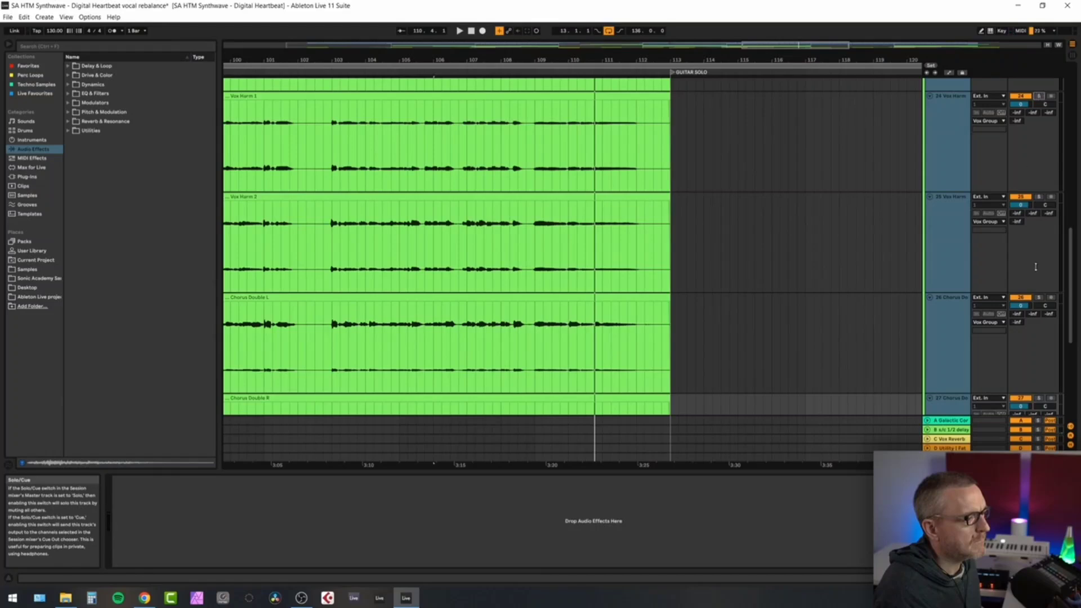
# - Solo the vocal tracks again and play from bar 112 to locate the small pop near the end of the clips
pyautogui.scroll(10, 968, 189)
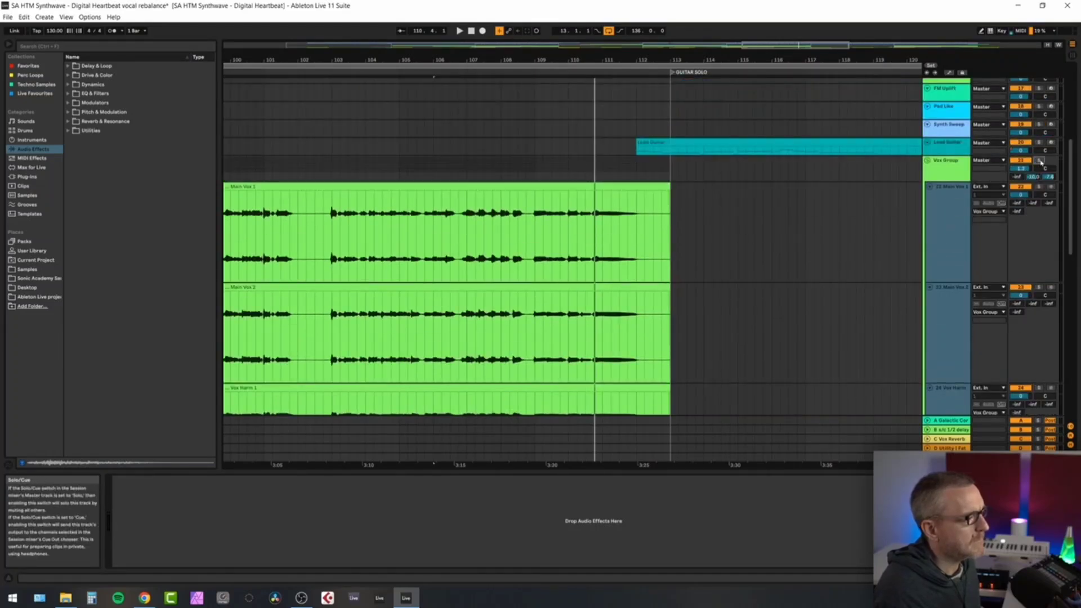
pyautogui.scroll(-5, 724, 229)
pyautogui.scroll(-3, 664, 337)
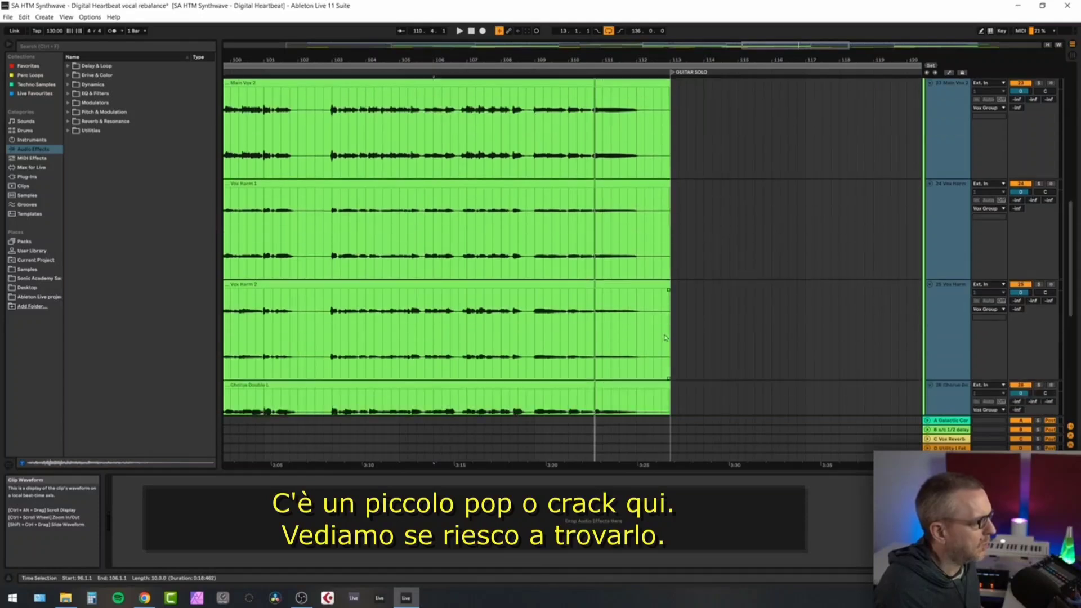
pyautogui.scroll(-2, 665, 338)
pyautogui.scroll(-1, 665, 321)
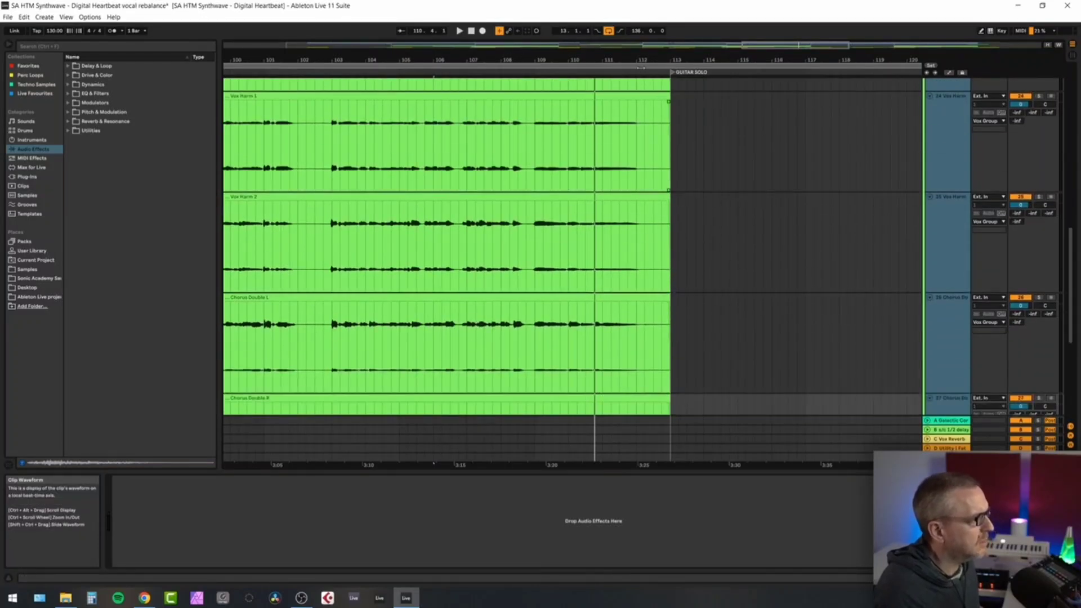
pyautogui.click(631, 72)
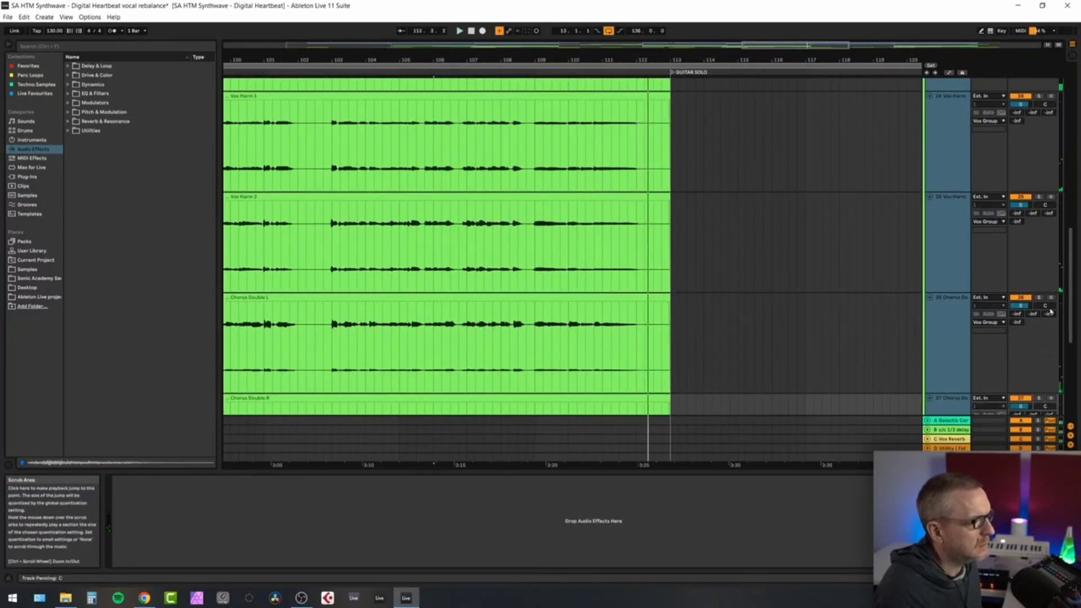
pyautogui.click(1038, 95)
pyautogui.click(632, 72)
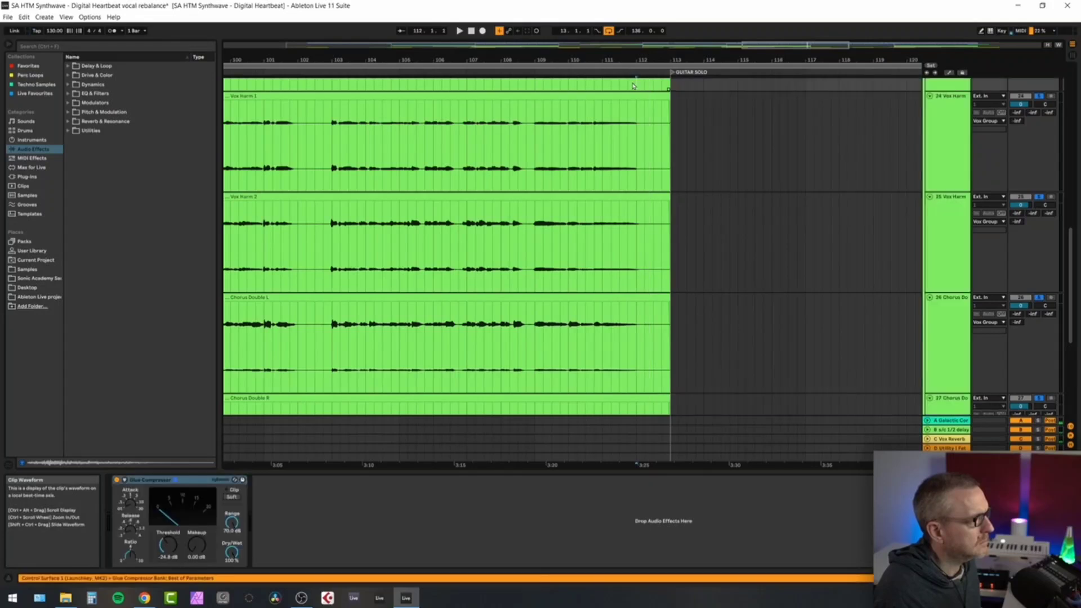
pyautogui.press('space')
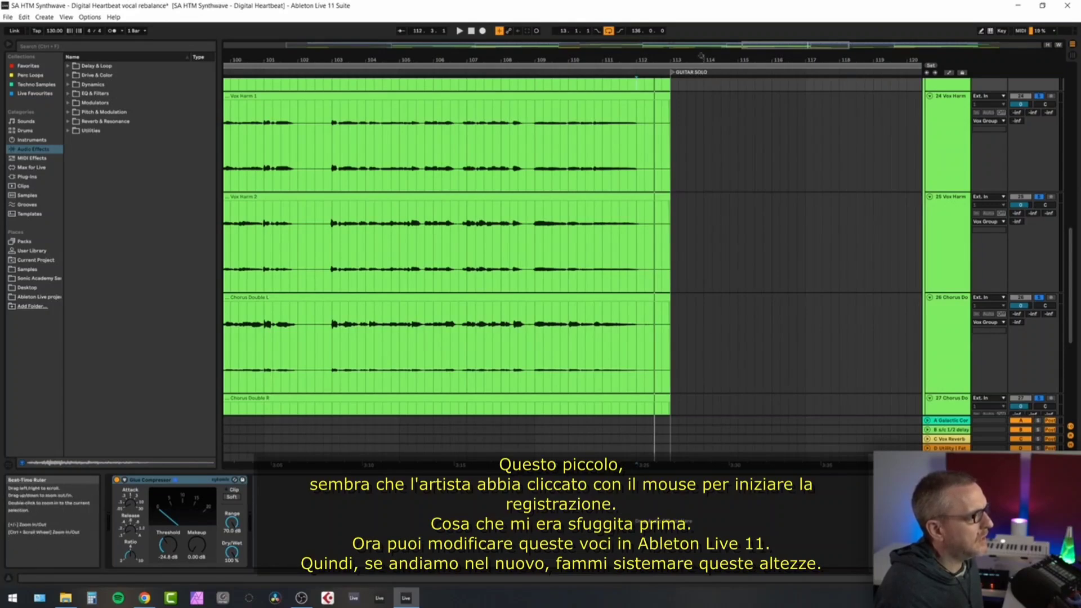
# - Reduce the vocal tracks' height so the whole Vox Group fits in the arrangement
pyautogui.scroll(5, 714, 133)
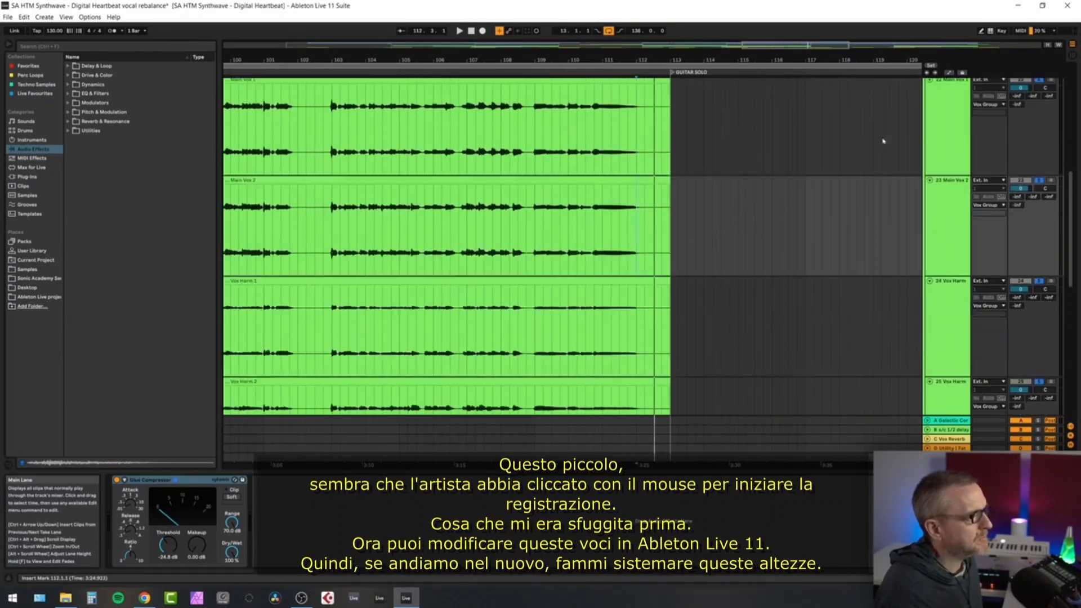
pyautogui.scroll(1, 883, 141)
pyautogui.press('h')
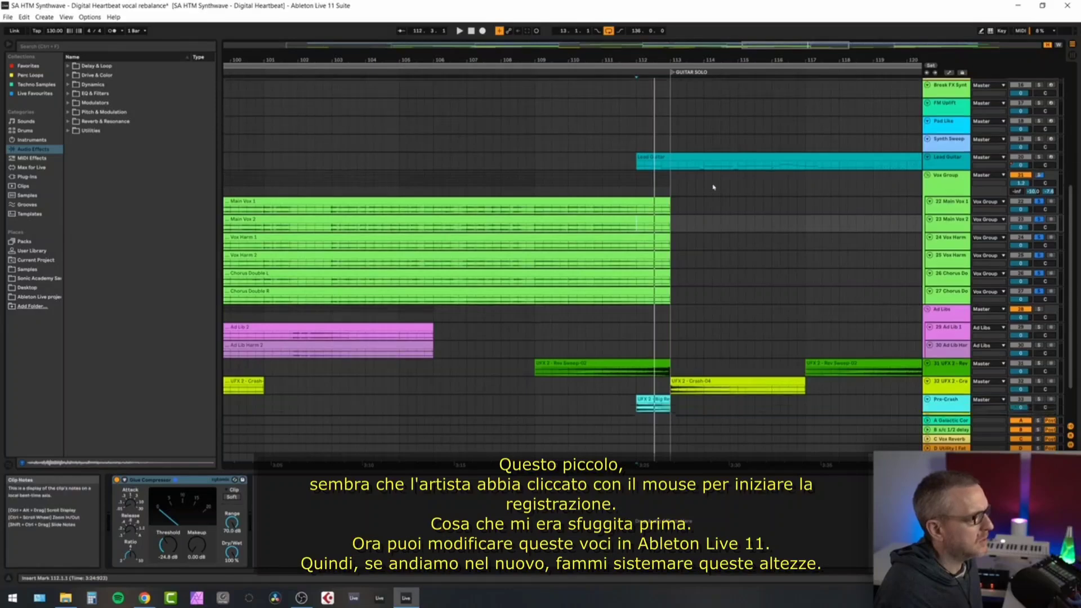
pyautogui.scroll(-2, 713, 187)
# - Select the tracks from Main Vox 1 through Chorus Double R, make them moderately taller, and link them for shared editing
pyautogui.click(935, 163)
pyautogui.click(953, 258)
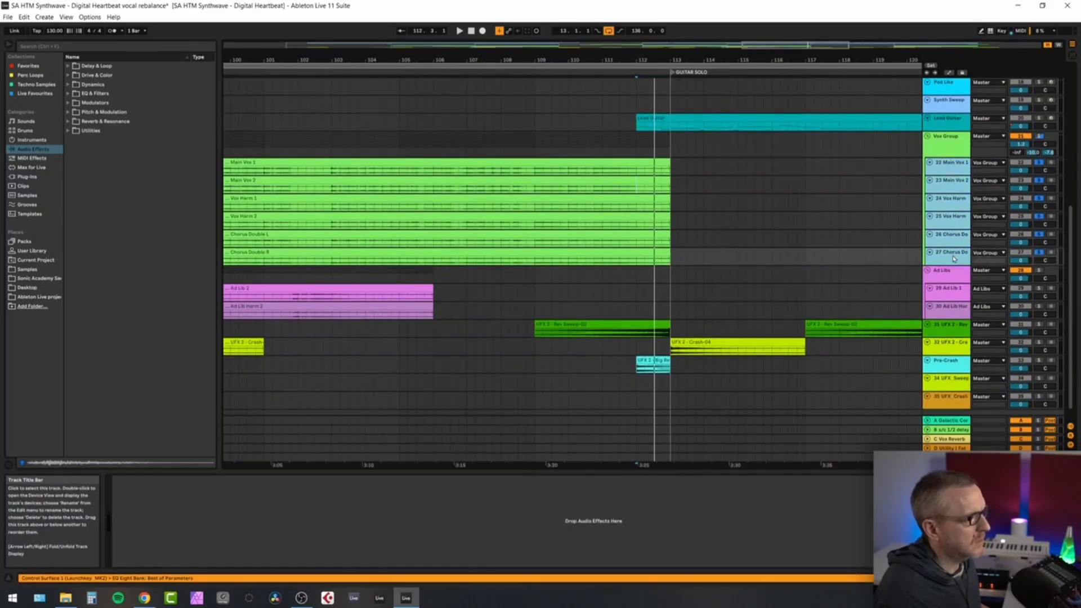
pyautogui.press('h')
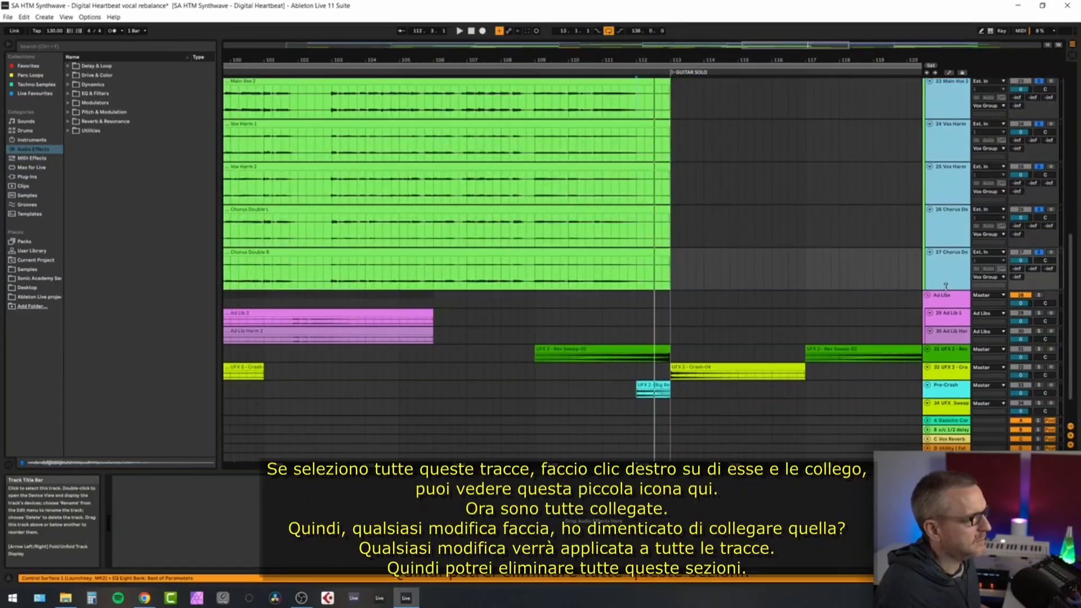
pyautogui.scroll(3, 945, 285)
pyautogui.rightClick(950, 299)
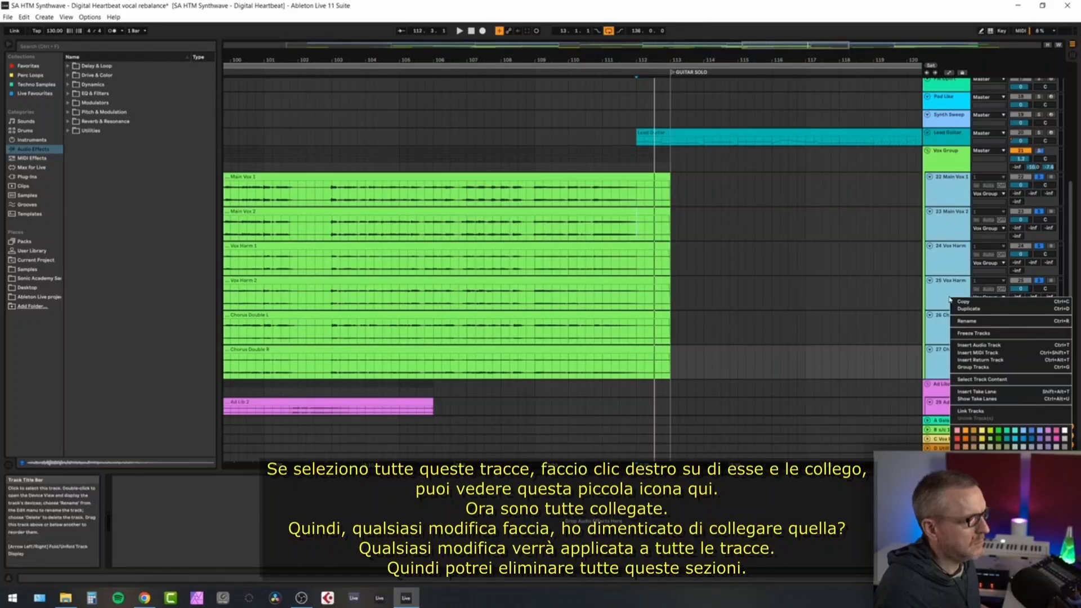
pyautogui.click(980, 411)
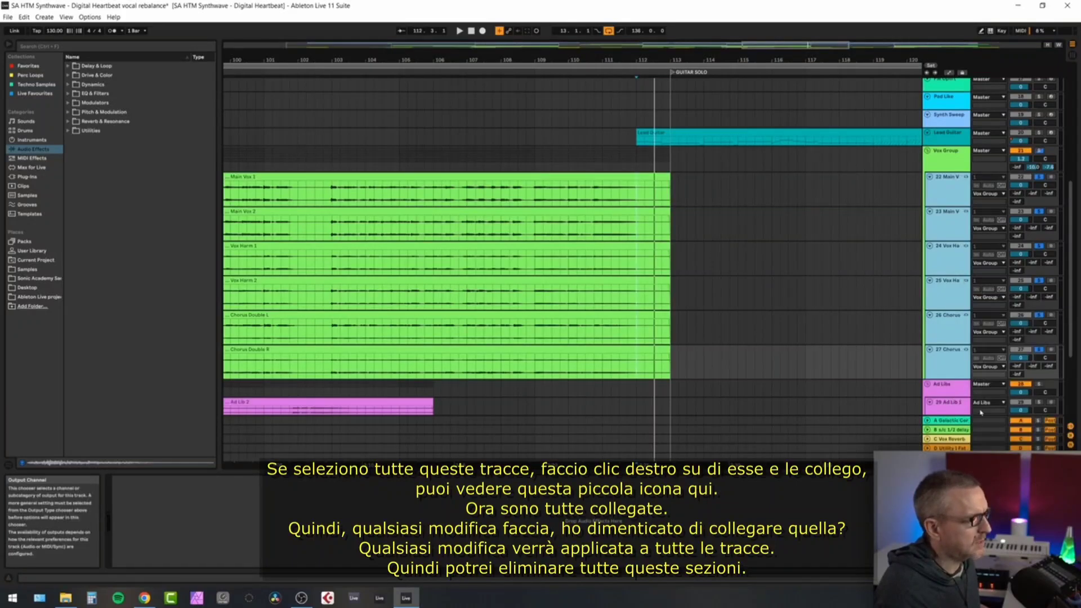
# - Trim the end of all linked vocal clips back to 112.3.1, before the Guitar Solo marker
pyautogui.click(797, 280)
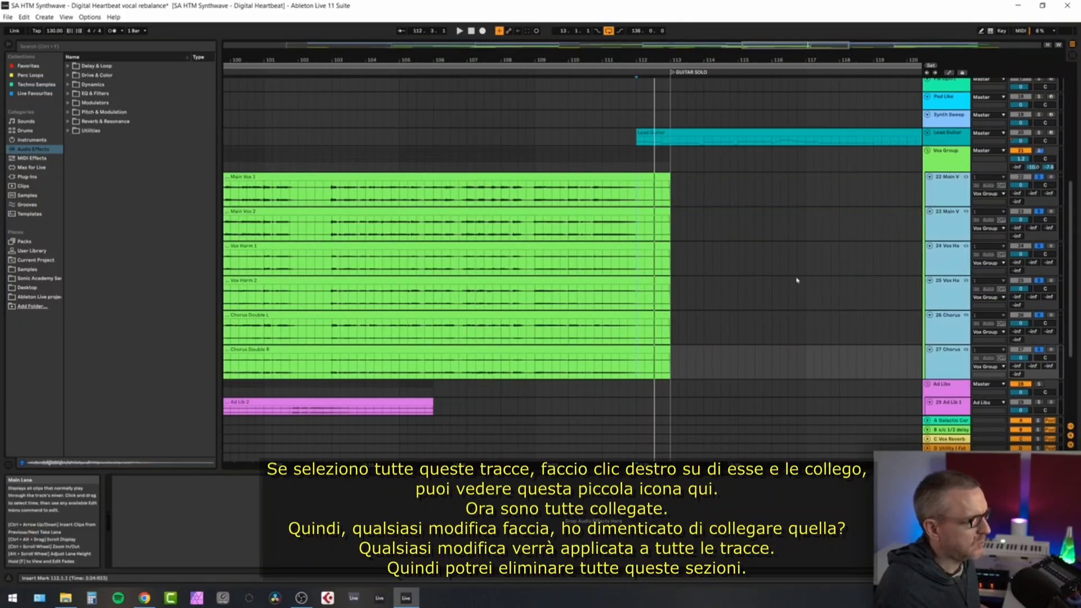
pyautogui.moveTo(670, 195)
pyautogui.mouseDown()
pyautogui.moveTo(653, 195)
pyautogui.moveTo(650, 179)
pyautogui.moveTo(661, 179)
pyautogui.mouseUp()
pyautogui.moveTo(661, 346); pyautogui.dragTo(654, 346)
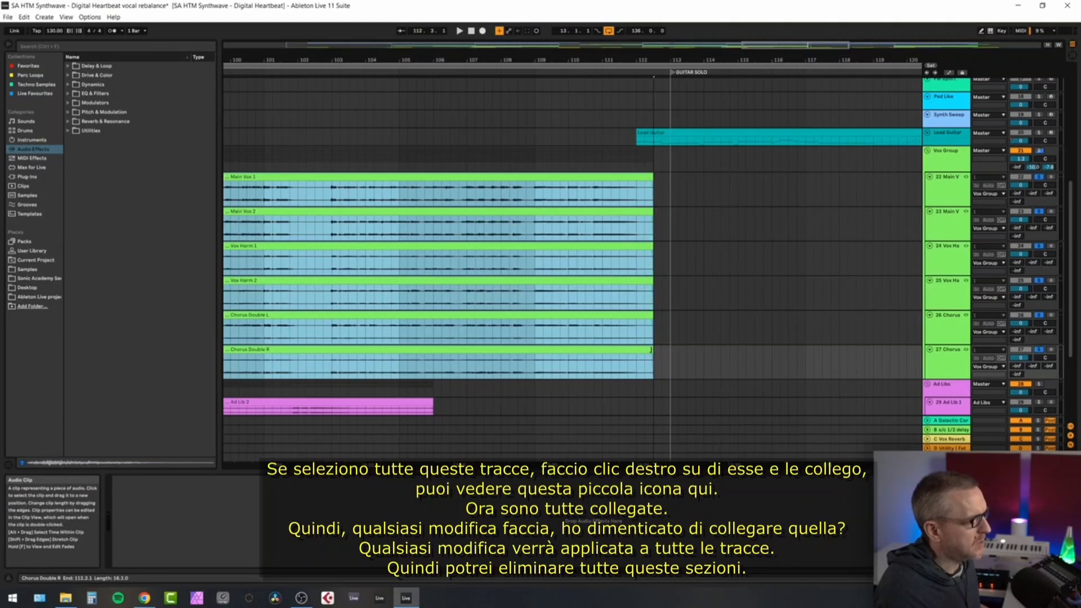
# - Remove the silent section from 102.1.1 to 102.4.1 across all linked vocal clips
pyautogui.click(427, 224)
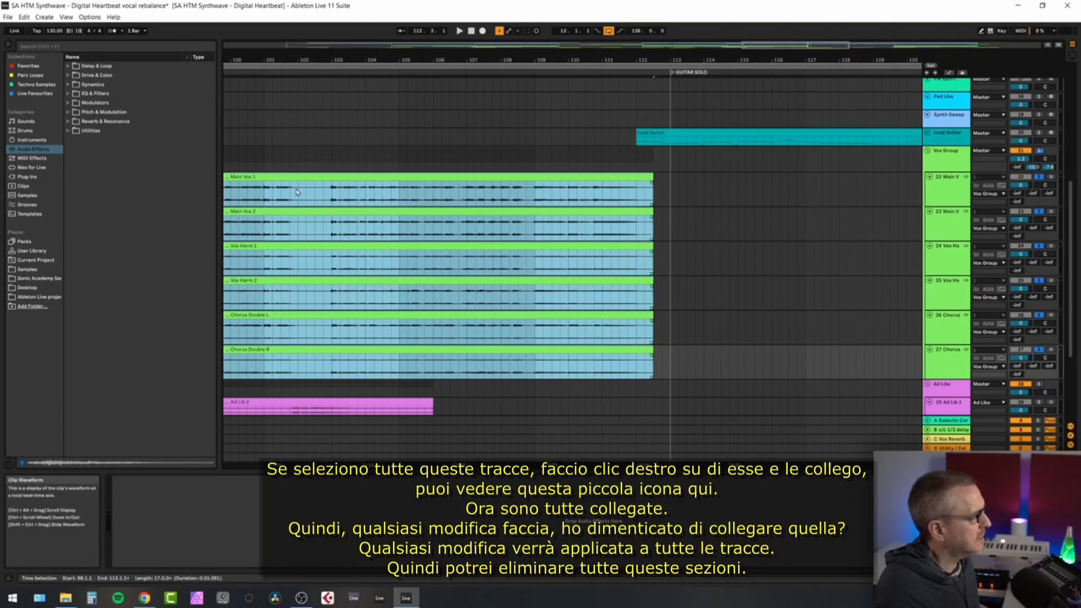
pyautogui.moveTo(297, 188); pyautogui.dragTo(326, 303)
pyautogui.hotkey('ctrl', 'e')
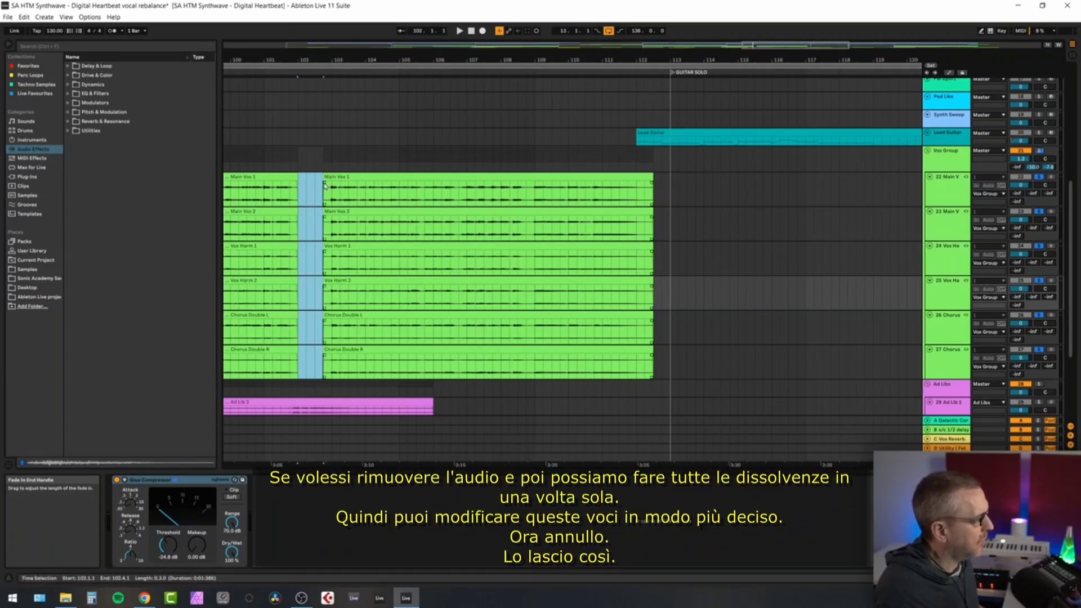
# - Try a short fade-in on the linked vocal clips, and undo it together with the silent-section removal and the end trim
pyautogui.moveTo(325, 186); pyautogui.dragTo(328, 187)
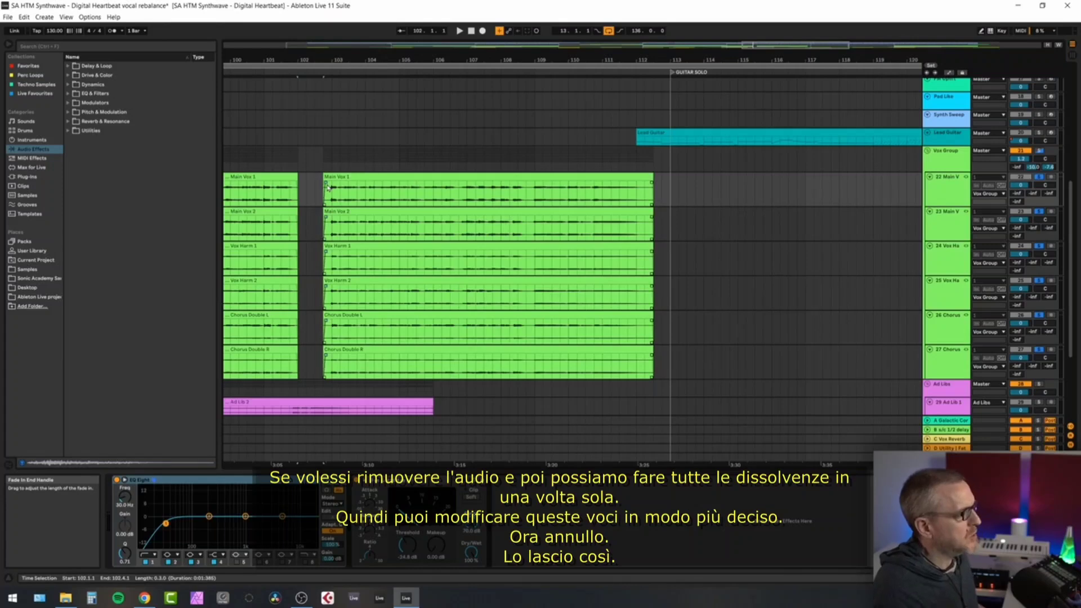
pyautogui.hotkey('ctrl', 'z')
pyautogui.hotkey('ctrl', 'z')
pyautogui.hotkey('ctrl', 'z')
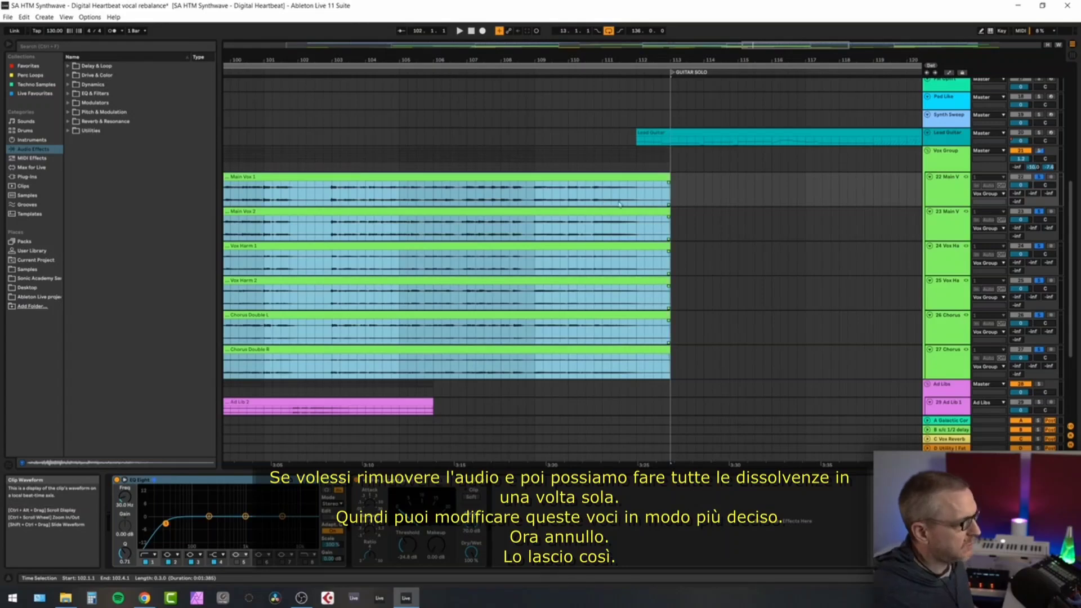
pyautogui.click(780, 230)
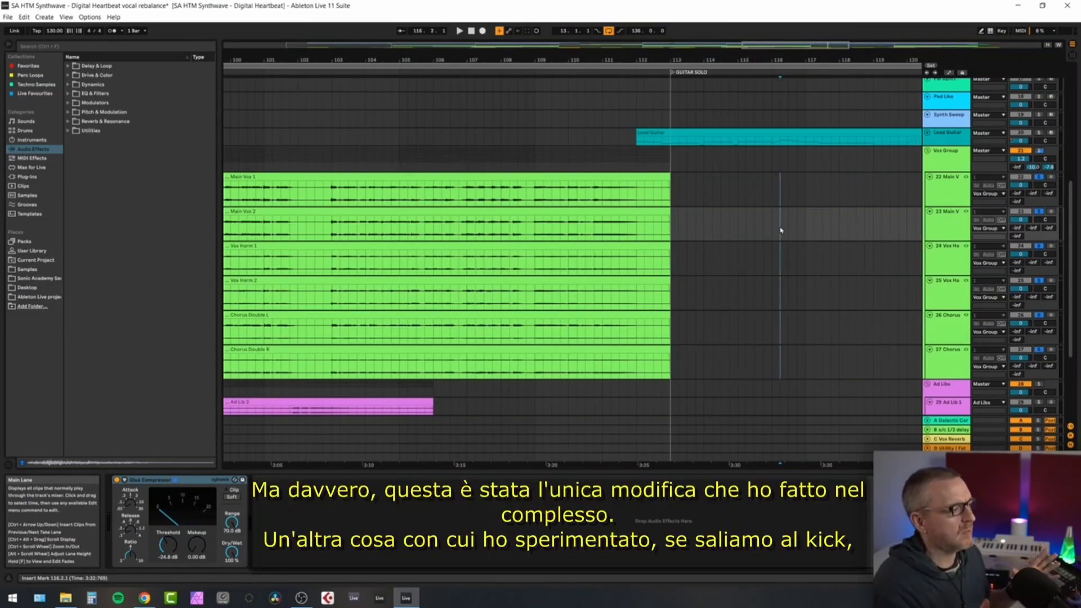
# - Show the Kick track's devices and open its Kick 2 plug-in window
pyautogui.moveTo(467, 59); pyautogui.dragTo(467, 124)
pyautogui.scroll(10, 908, 240)
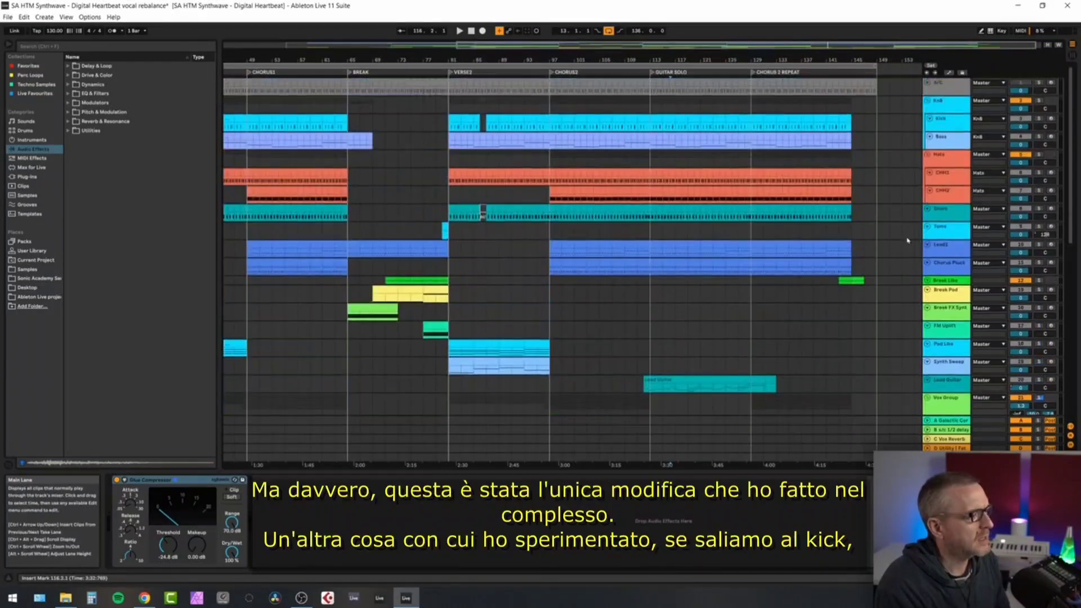
pyautogui.click(946, 118)
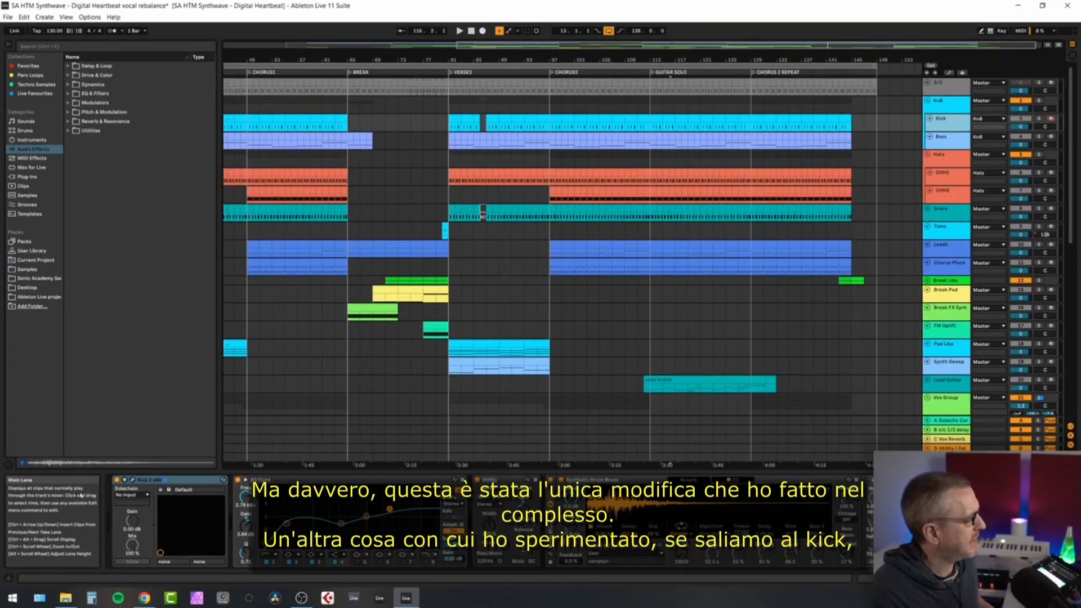
pyautogui.click(132, 480)
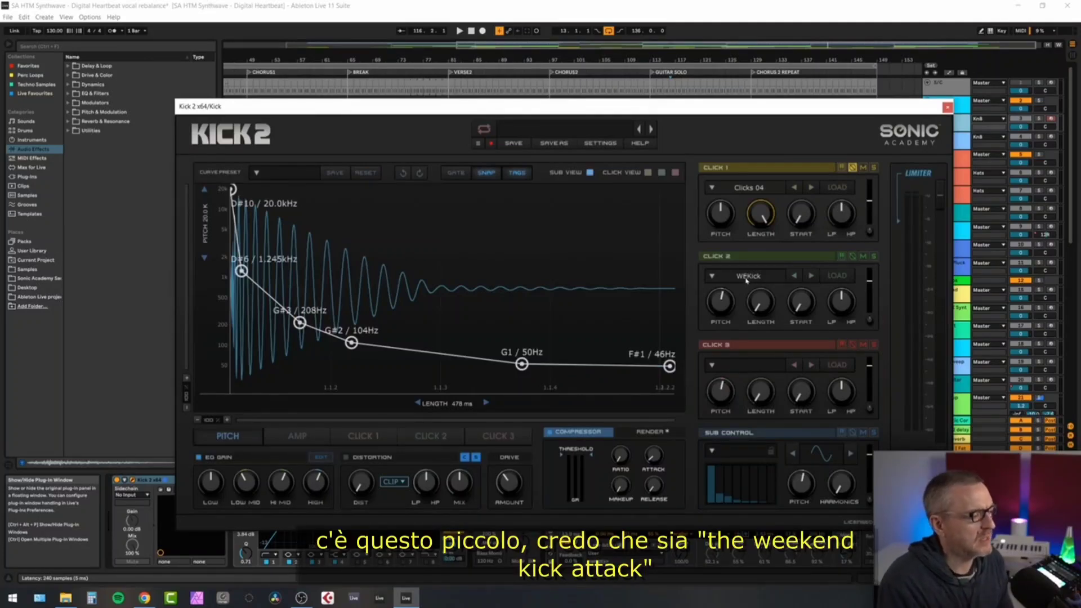
# - Solo the WEKick click layer in Kick 2, solo the Kick track, and play the arrangement to audition the kick attack
pyautogui.click(873, 256)
pyautogui.press('space')
pyautogui.press('space')
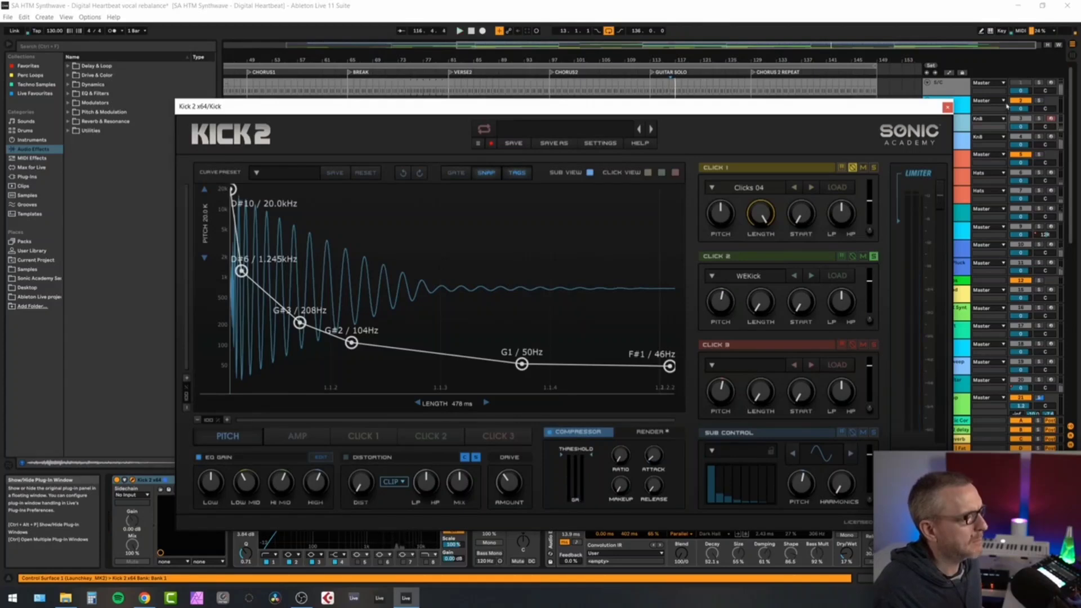
pyautogui.click(1039, 101)
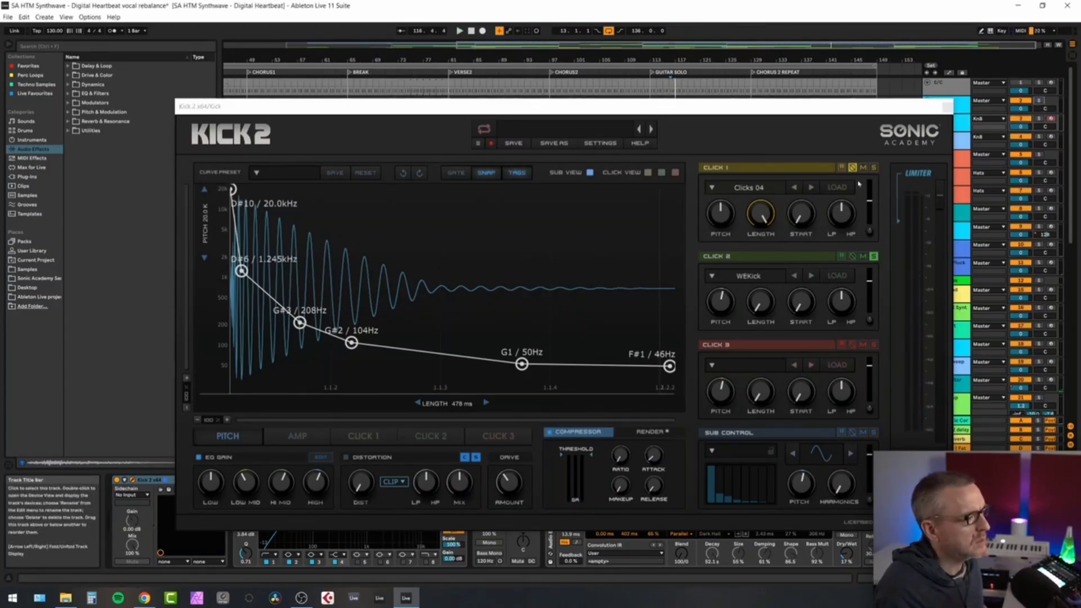
pyautogui.moveTo(854, 115); pyautogui.dragTo(763, 117)
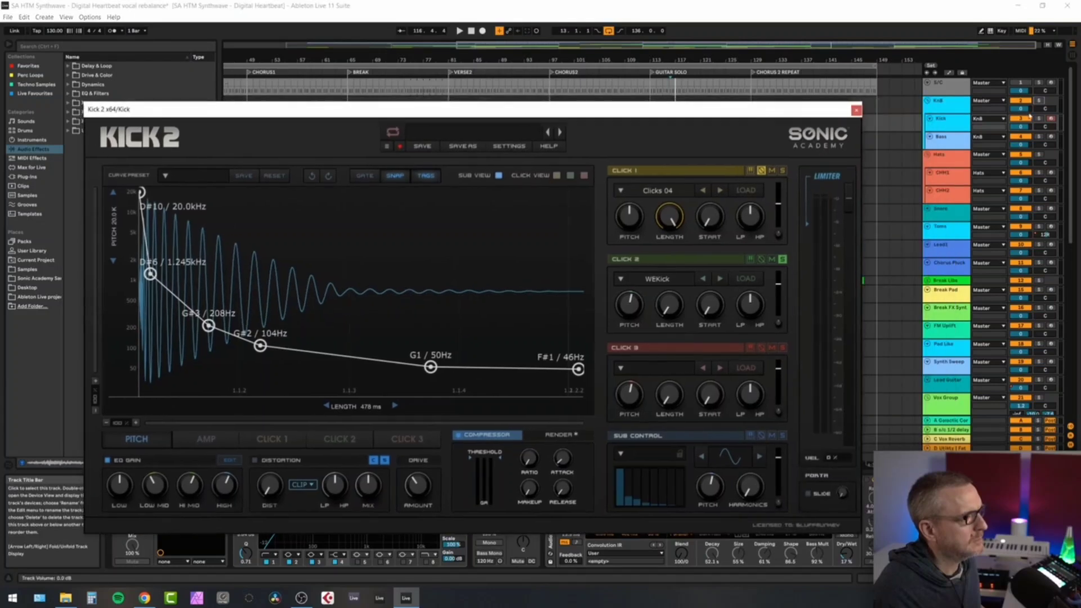
pyautogui.press('space')
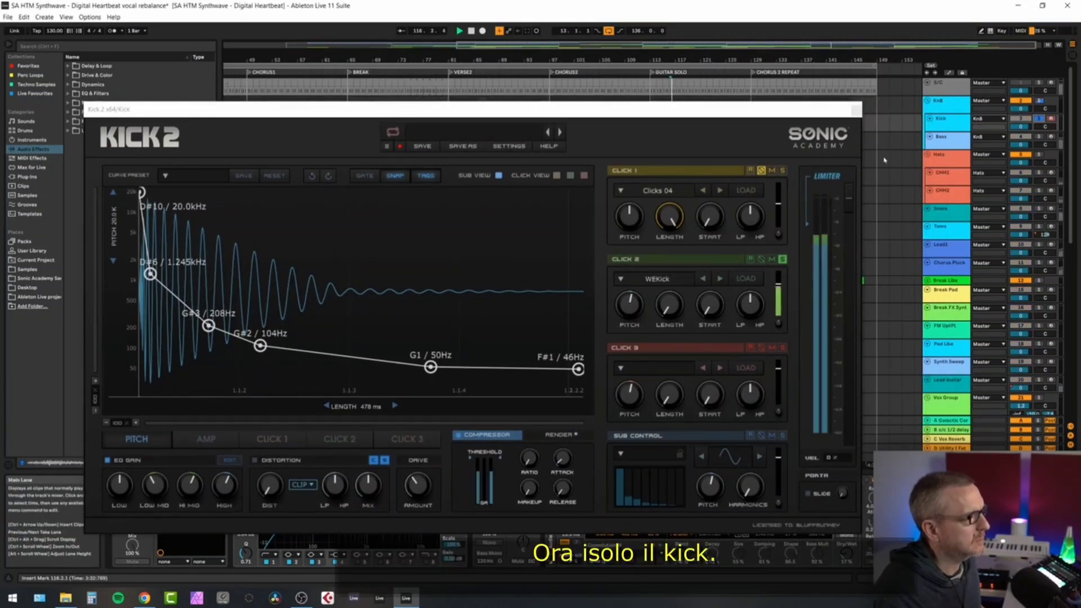
# - Unsolo the WEKick layer, compare the kick with that layer muted and unmuted, and slightly raise its level
pyautogui.click(782, 259)
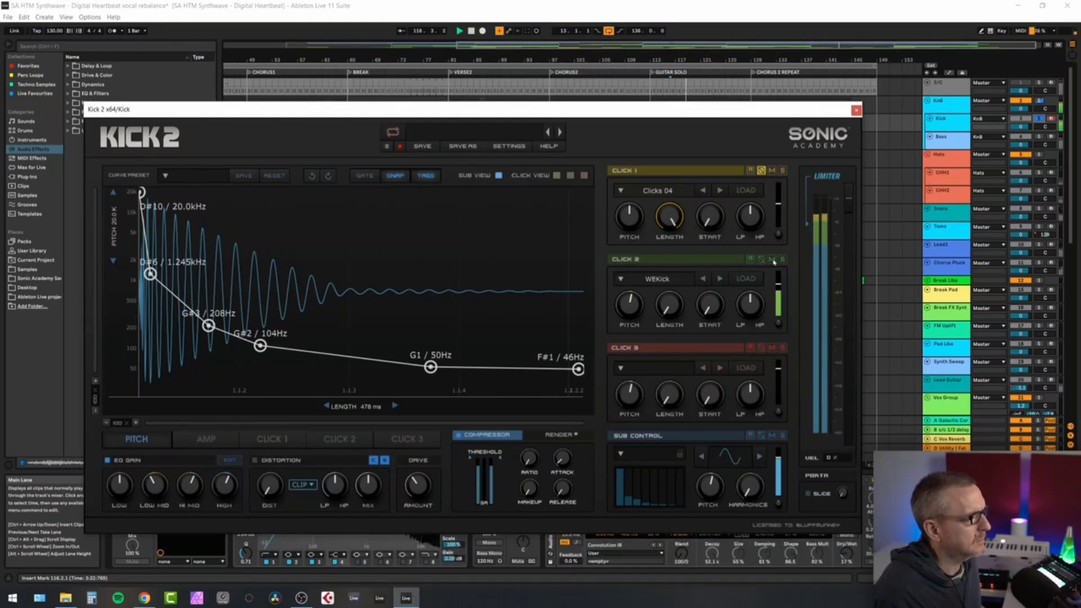
pyautogui.click(772, 260)
pyautogui.click(772, 260)
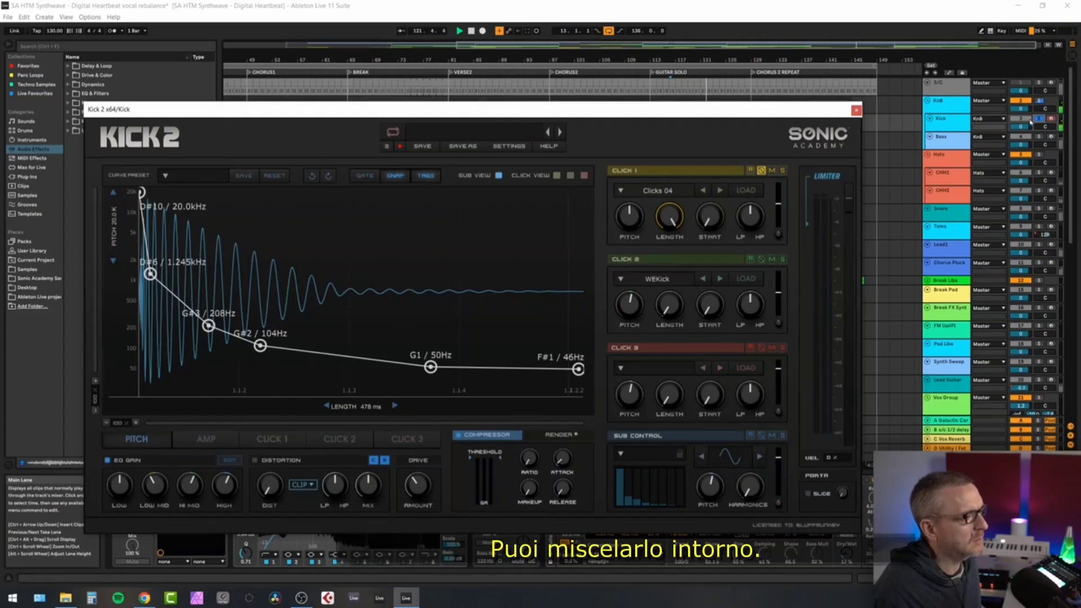
pyautogui.moveTo(776, 294); pyautogui.dragTo(780, 292)
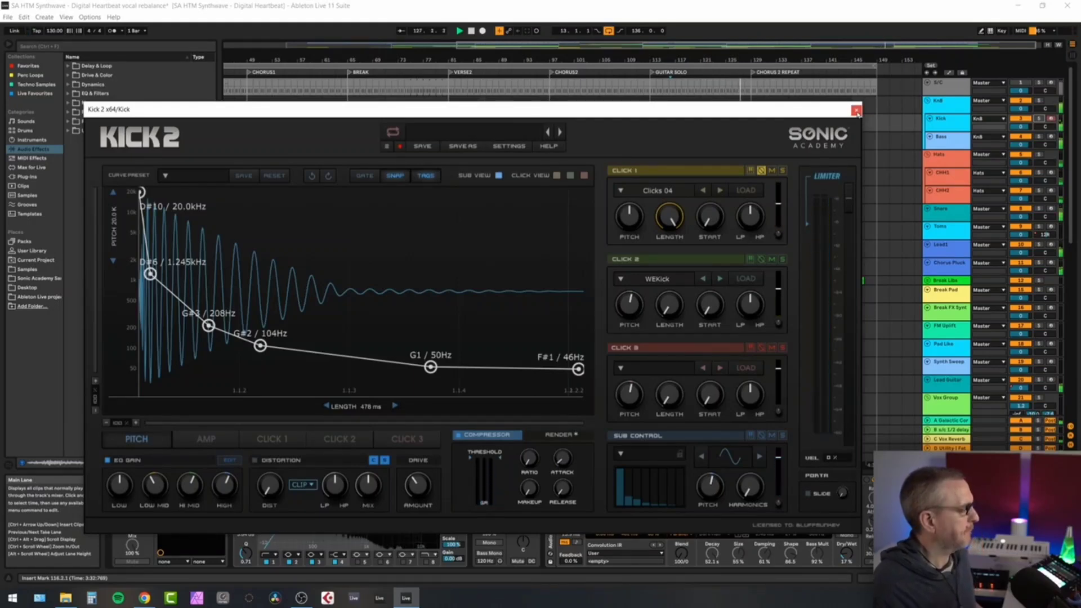
# - Close the Kick 2 window and display the Master track's mastering device chain
pyautogui.click(856, 111)
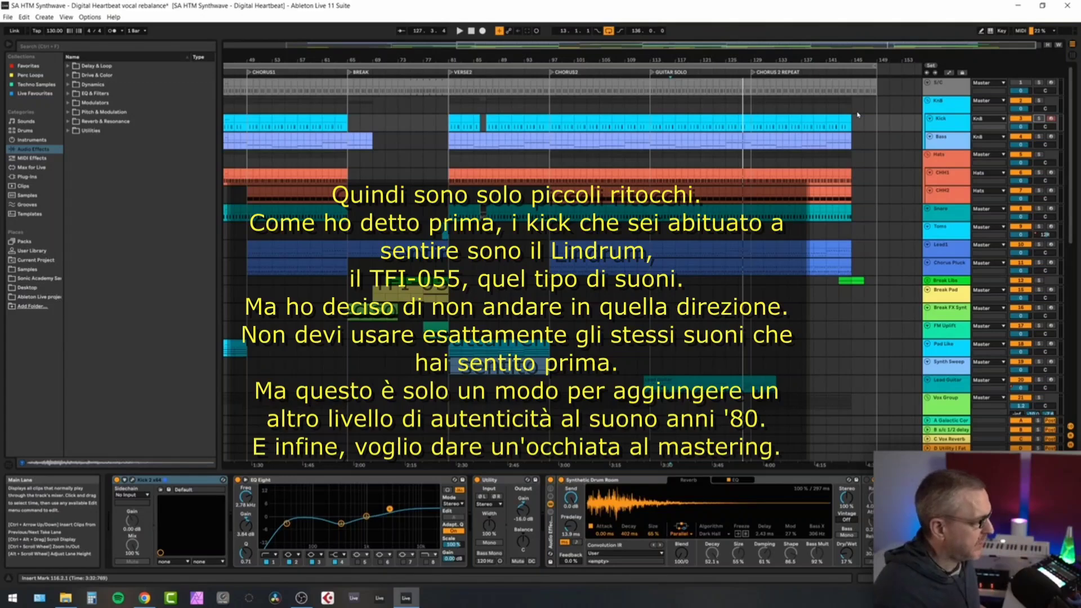
pyautogui.click(765, 397)
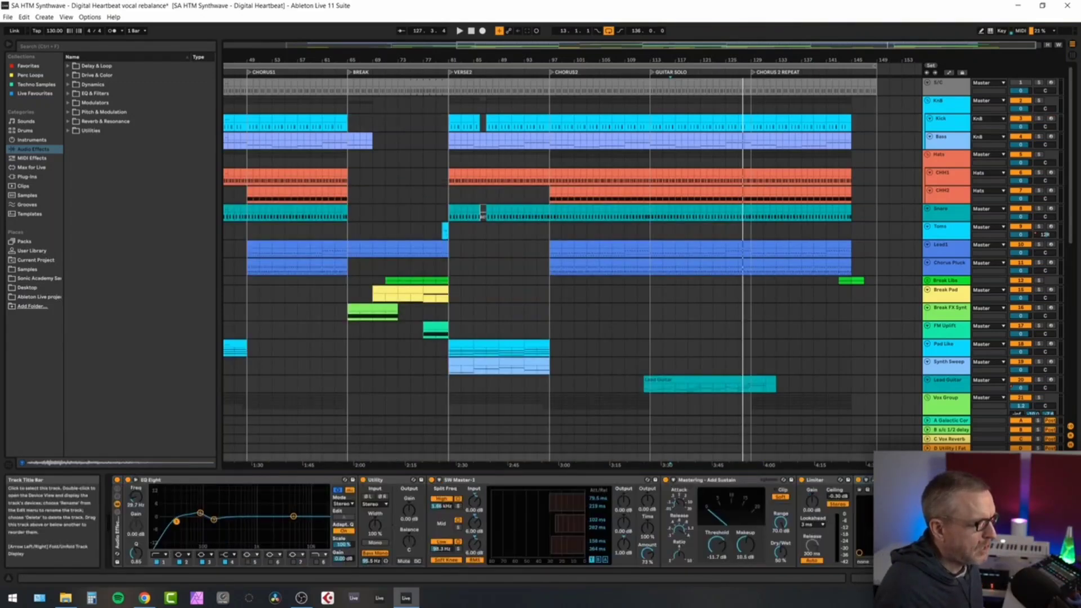